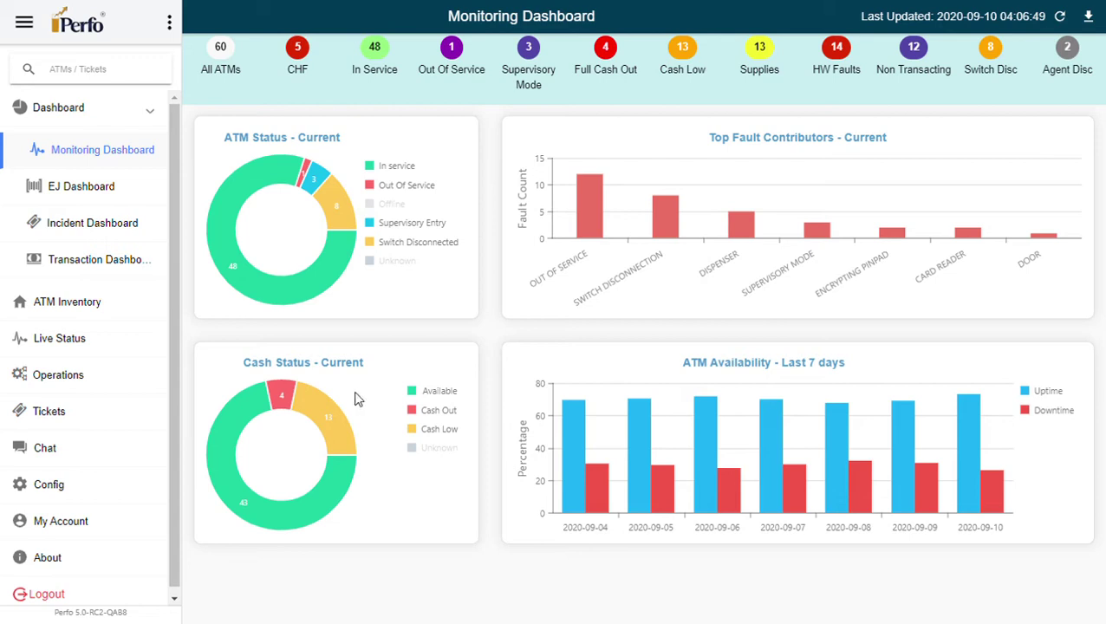
View the transactions of ATM 40_0_1_10 from the ATM inventory and return to the inventory list.
click(68, 310)
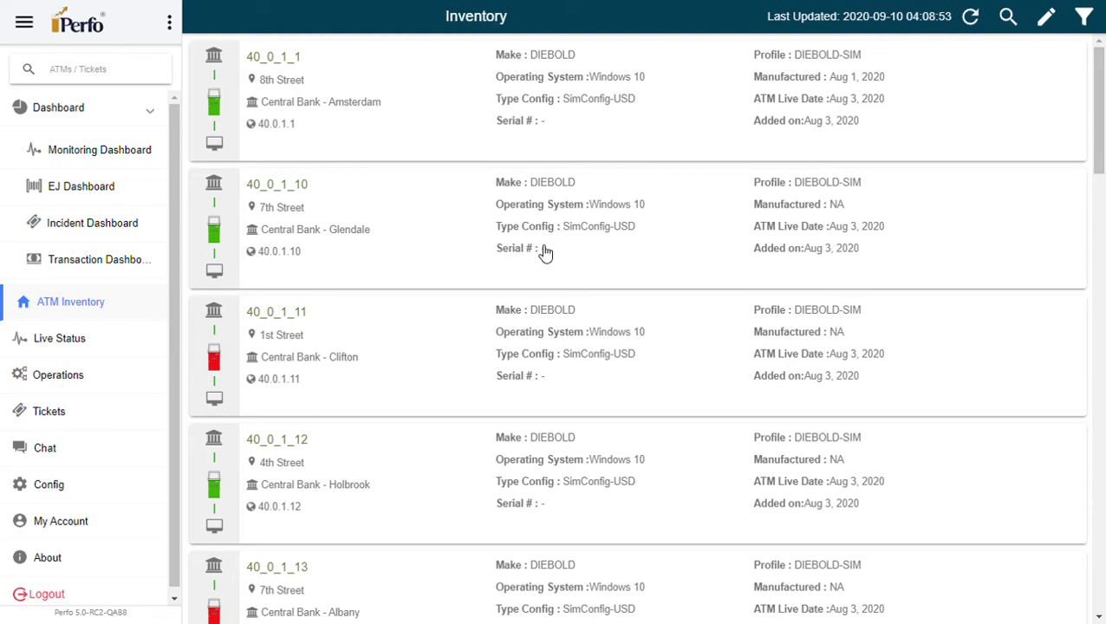
click(578, 253)
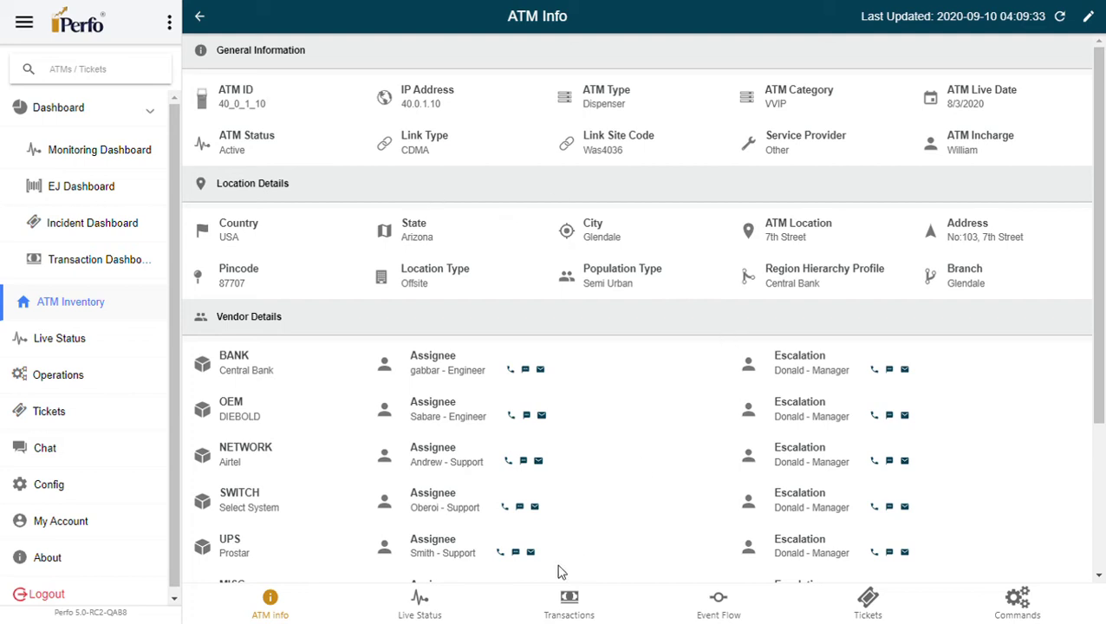
click(570, 607)
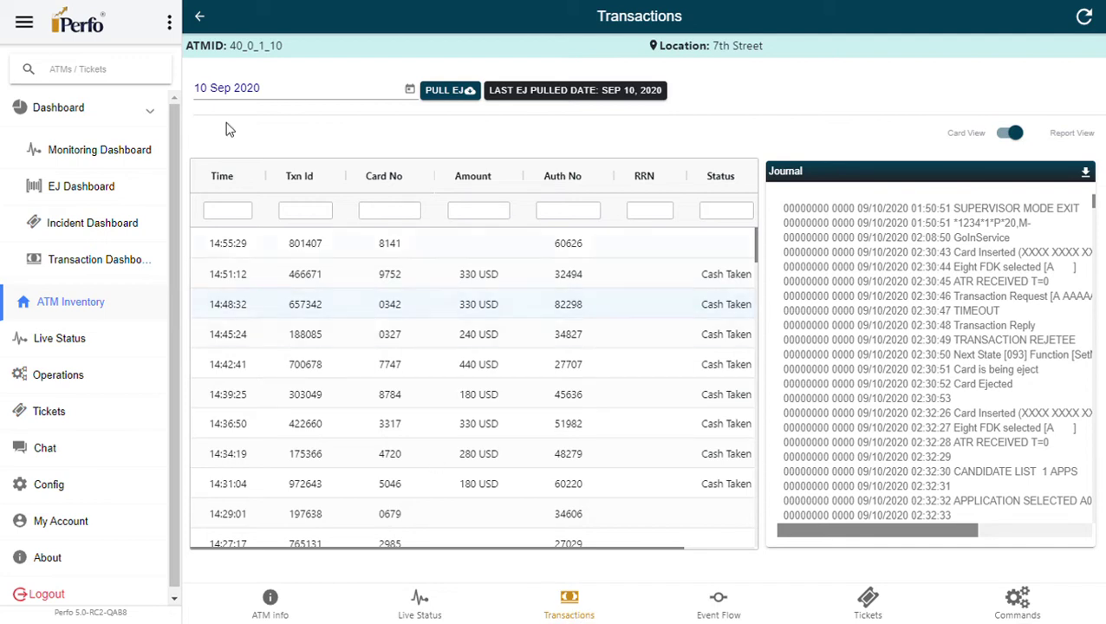
click(200, 19)
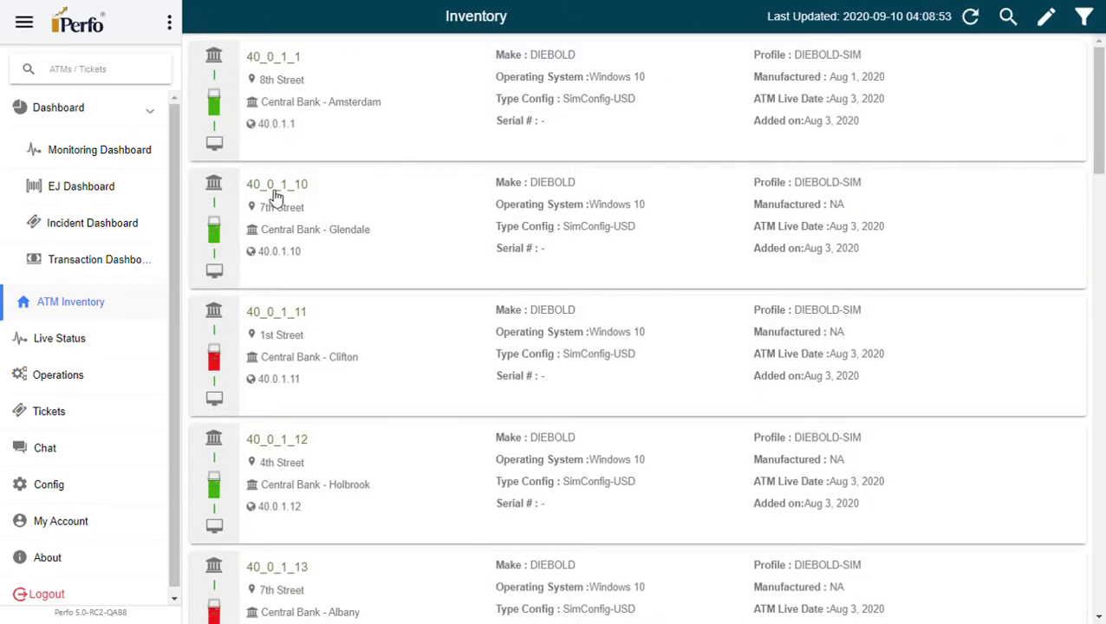
View the transactions of ATM 40_0_1_11 up to the Media column and return to the inventory list.
click(303, 362)
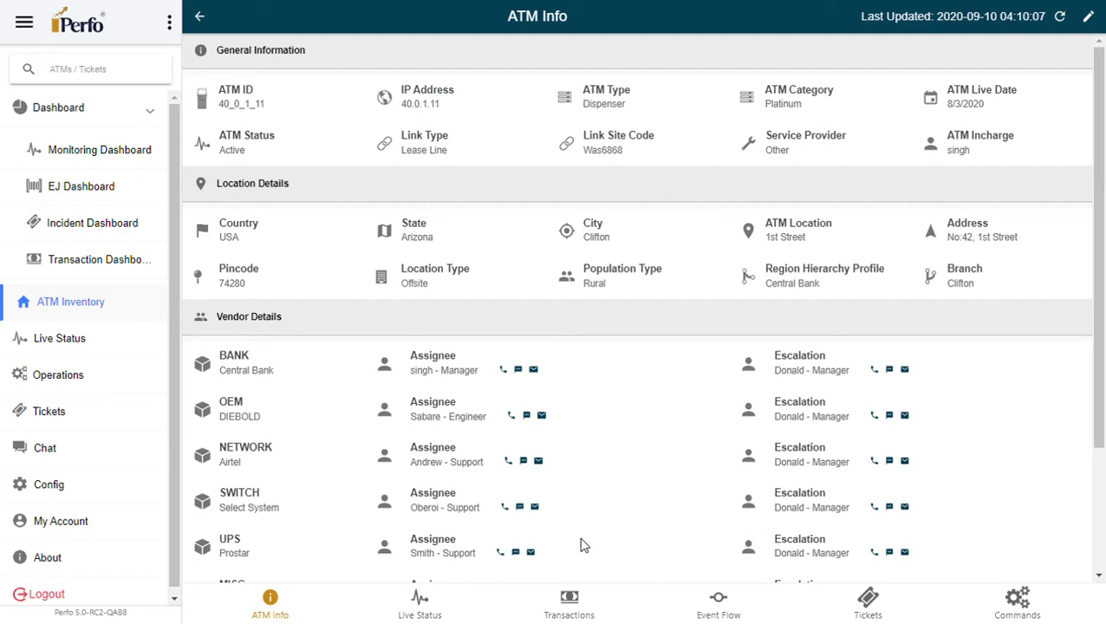
click(569, 607)
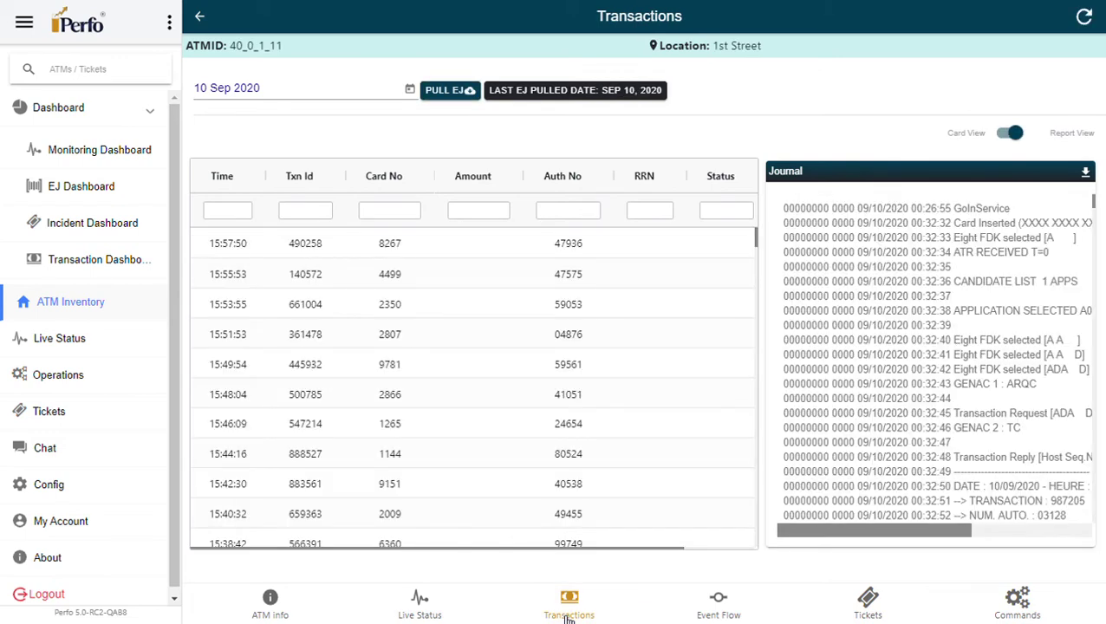
click(706, 548)
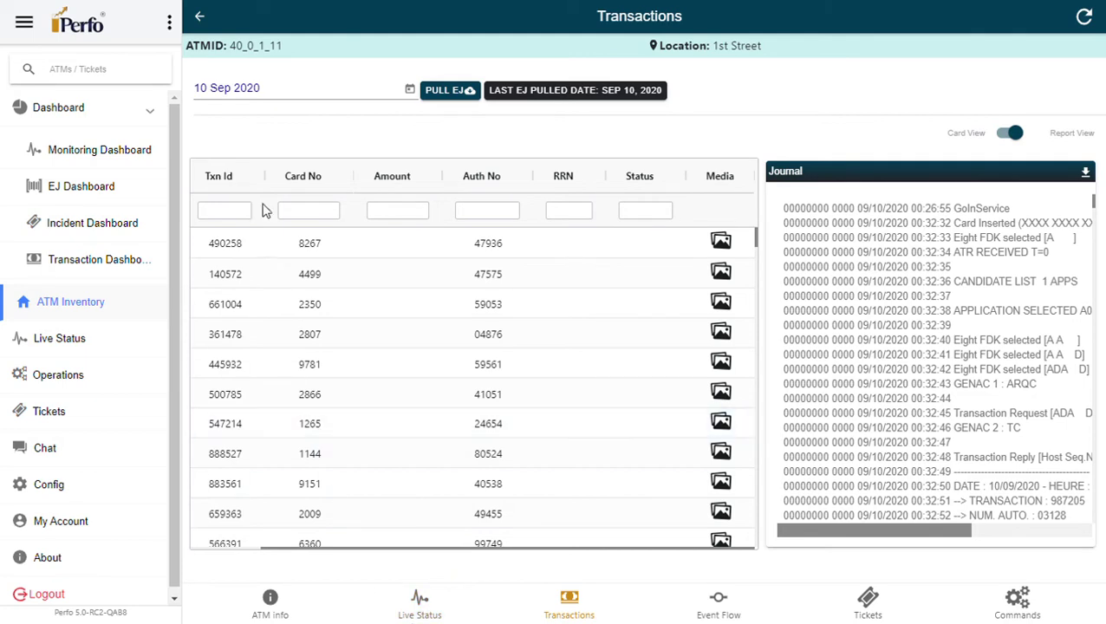
click(201, 20)
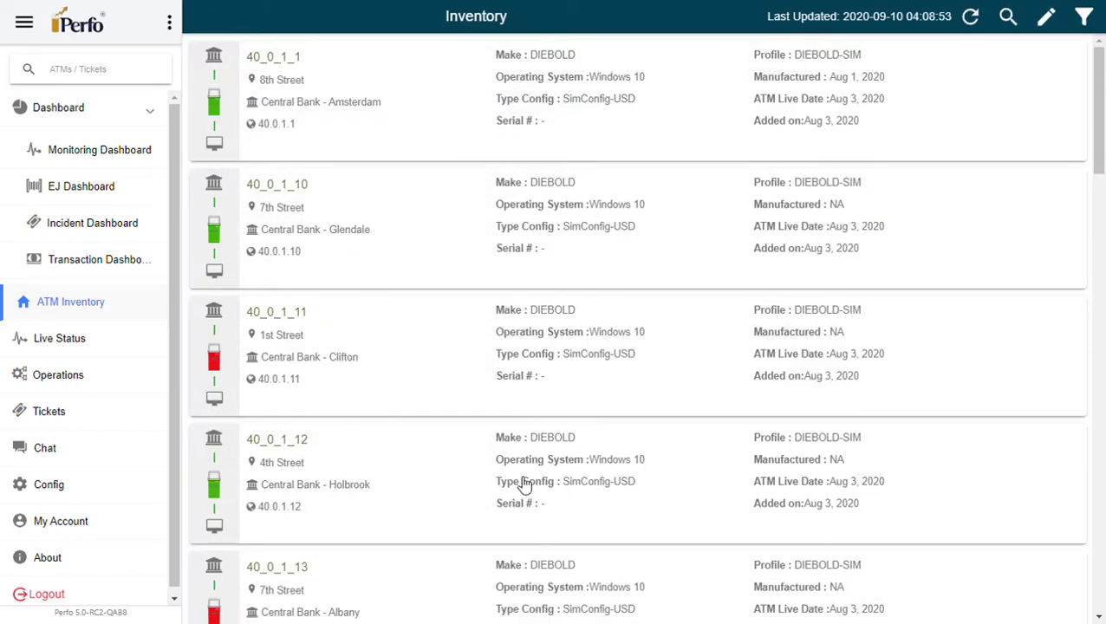
Open the transactions of ATM 40_0_1_10 with the navigation sidebar collapsed and look through the journal.
click(551, 236)
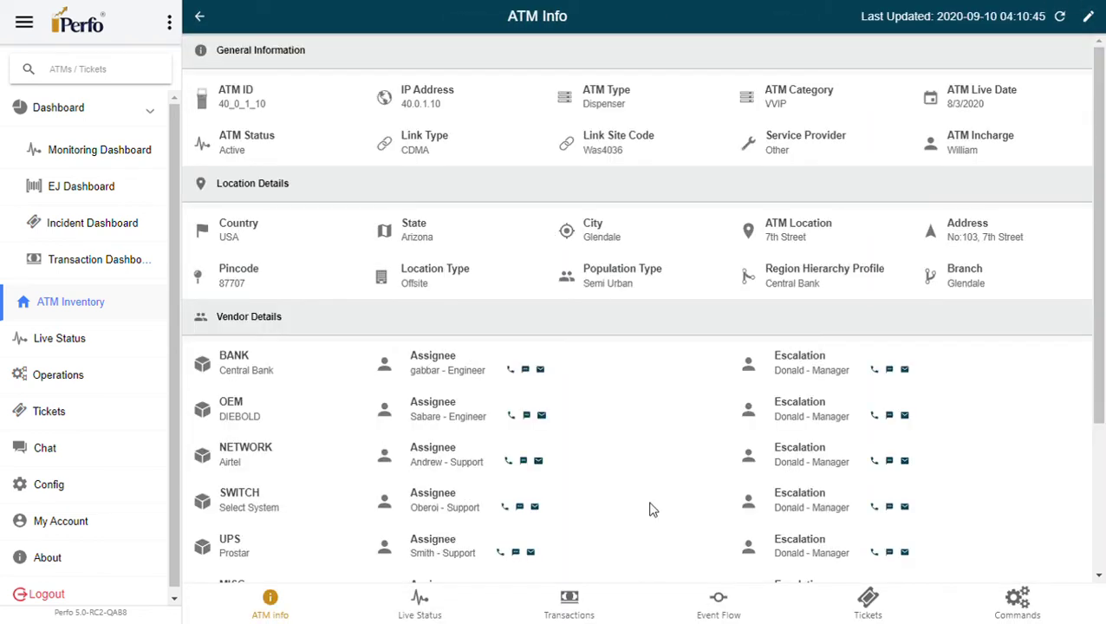
click(568, 606)
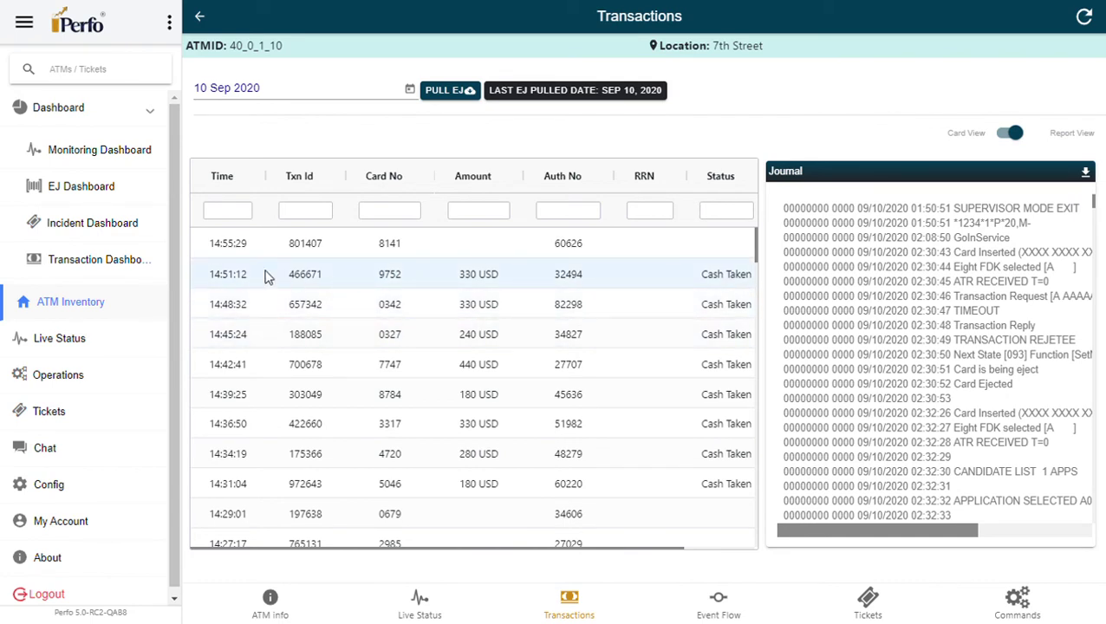
click(23, 28)
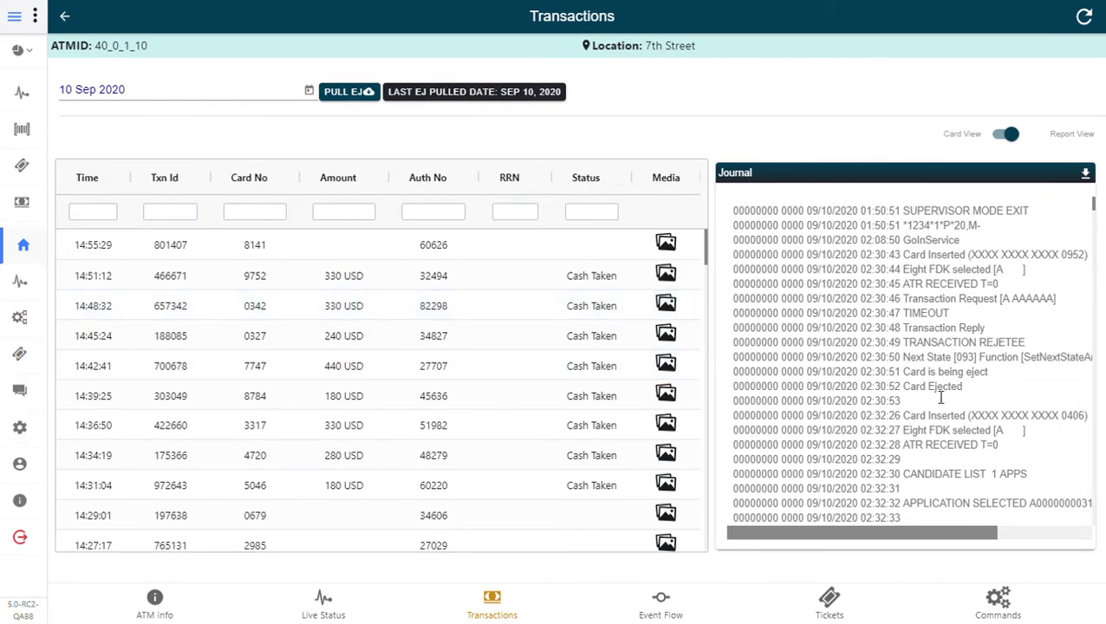
scroll(940, 397, down, 10)
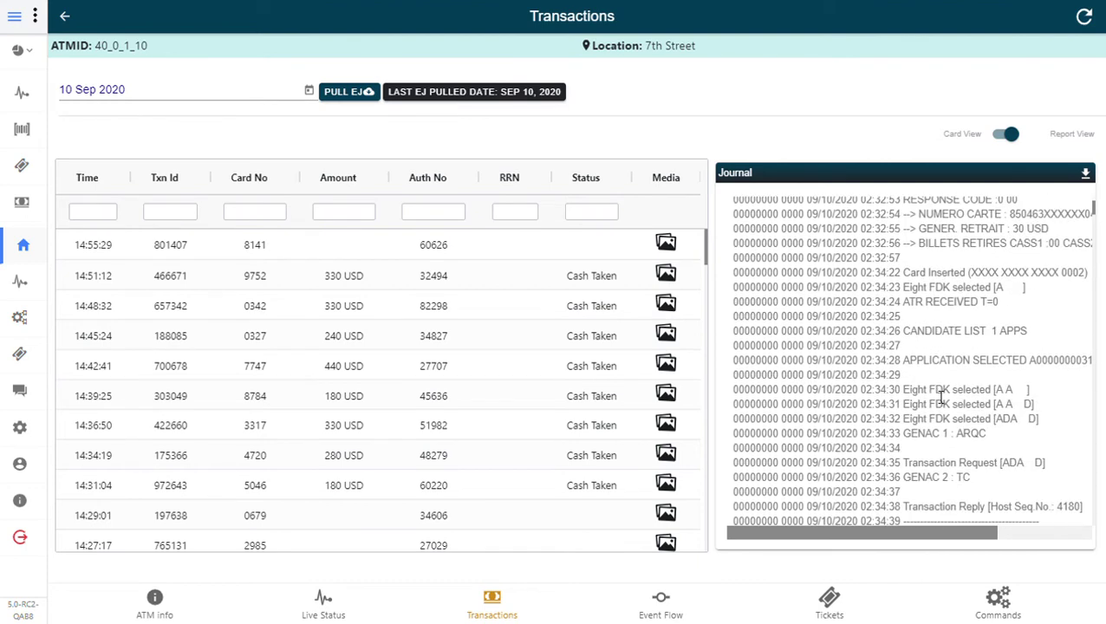
scroll(941, 397, down, 3)
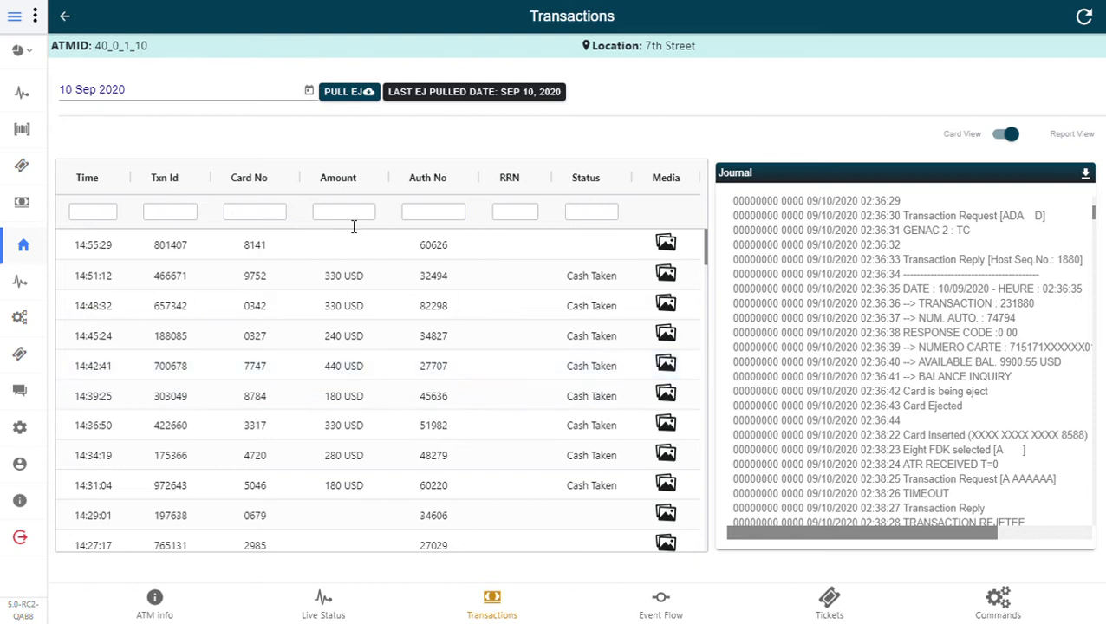
Filter the transactions by the card number's last four digits and select the matching transaction.
click(283, 218)
text(7747)
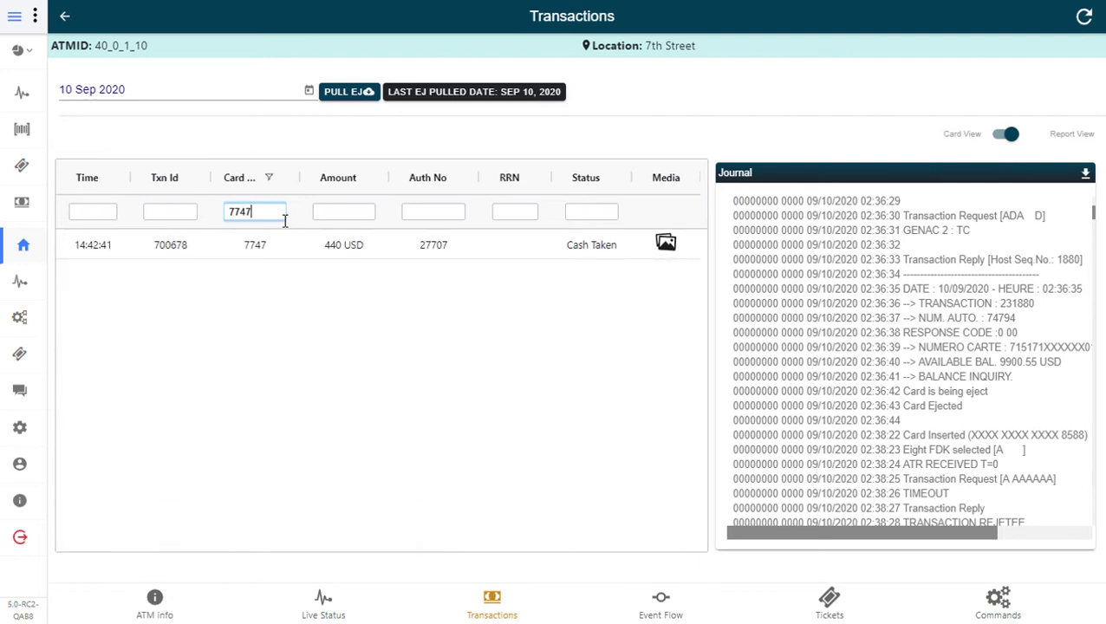
click(256, 248)
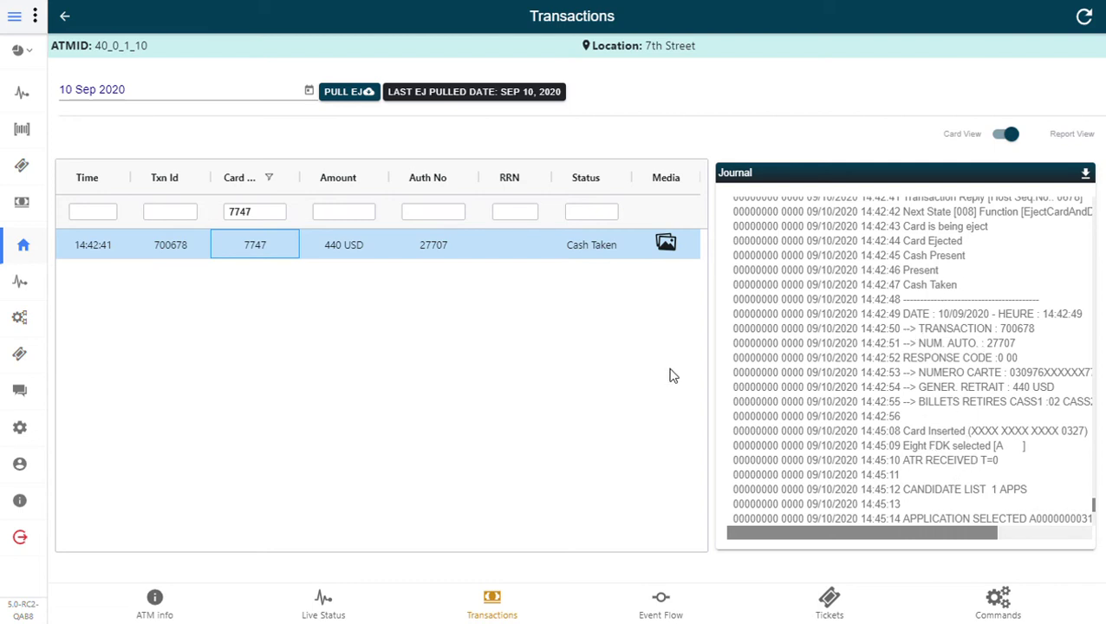
Open the selected transaction's media details and review its information and journal.
click(667, 250)
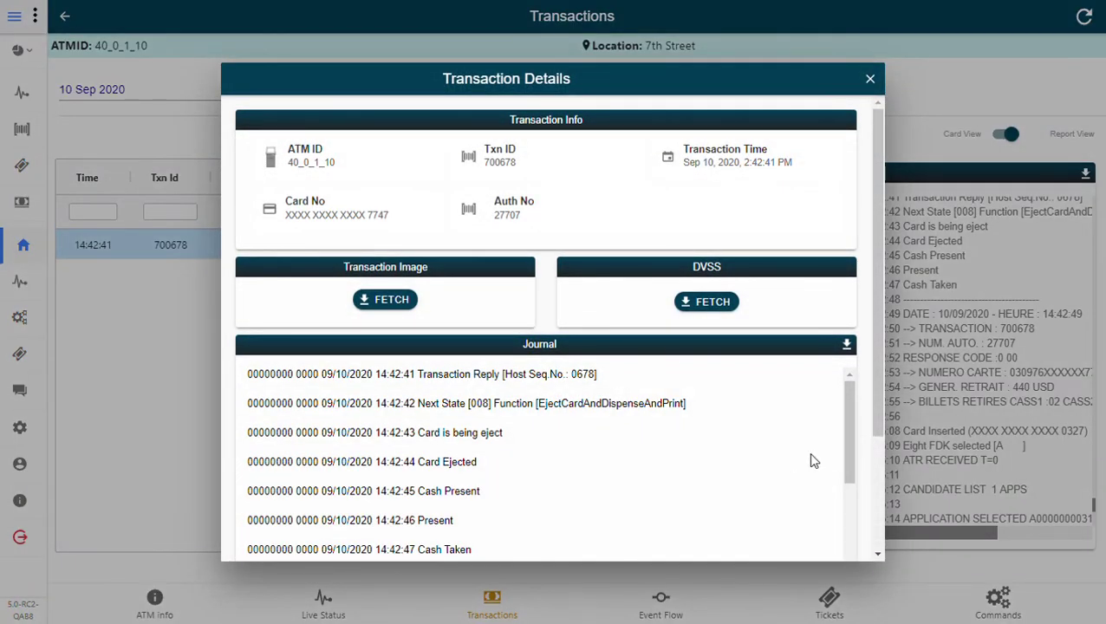
scroll(863, 496, down, 2)
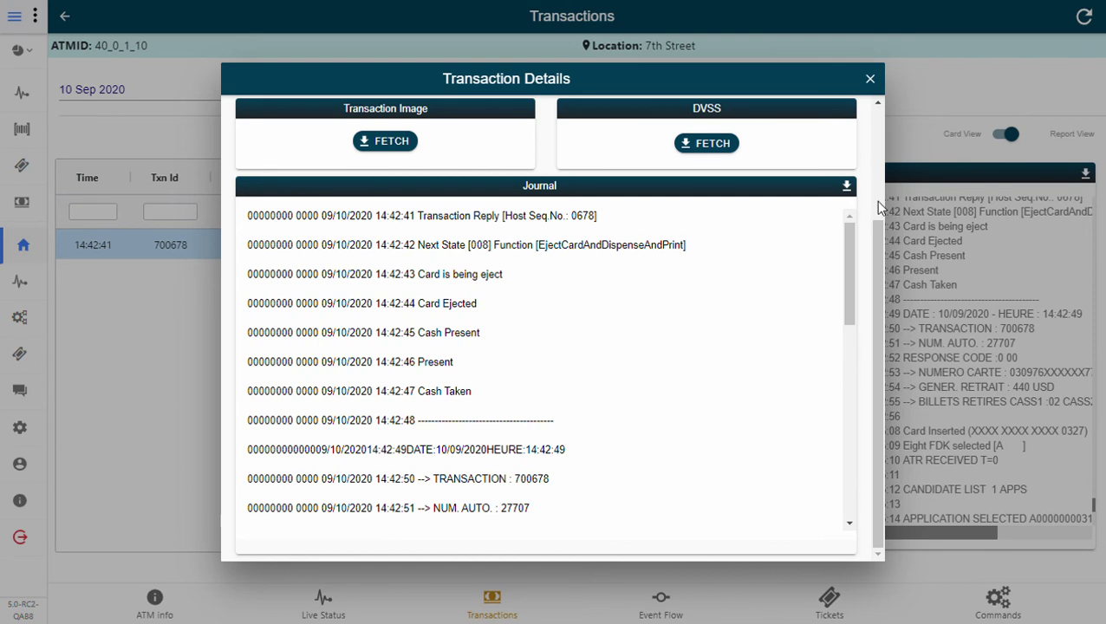
scroll(876, 200, up, 2)
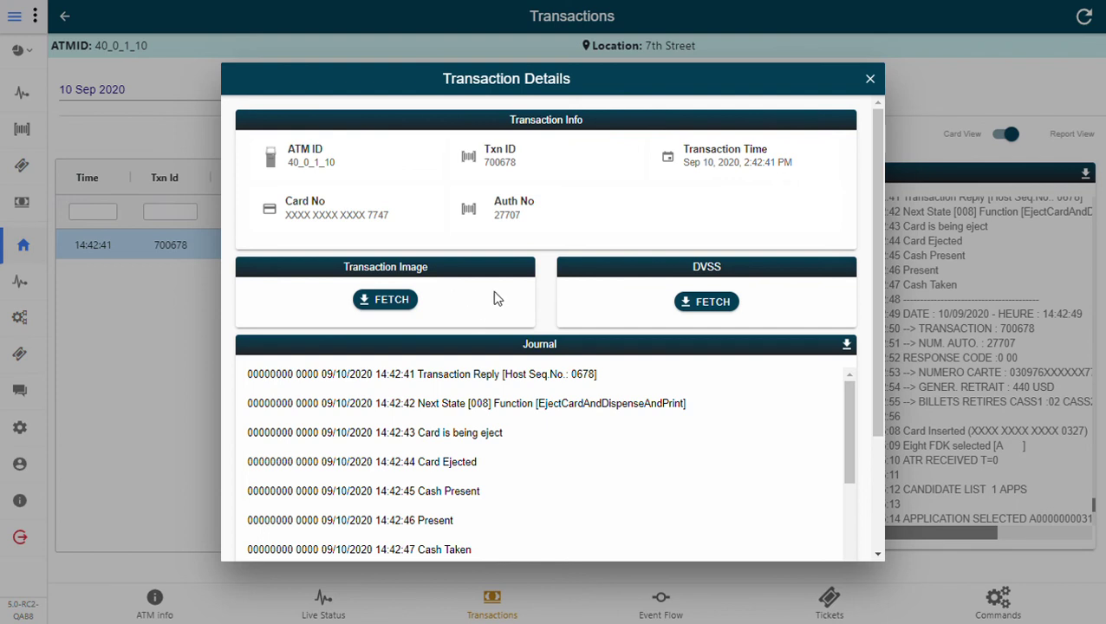
Fetch and load the transaction image and the DVSS video for this transaction.
click(383, 303)
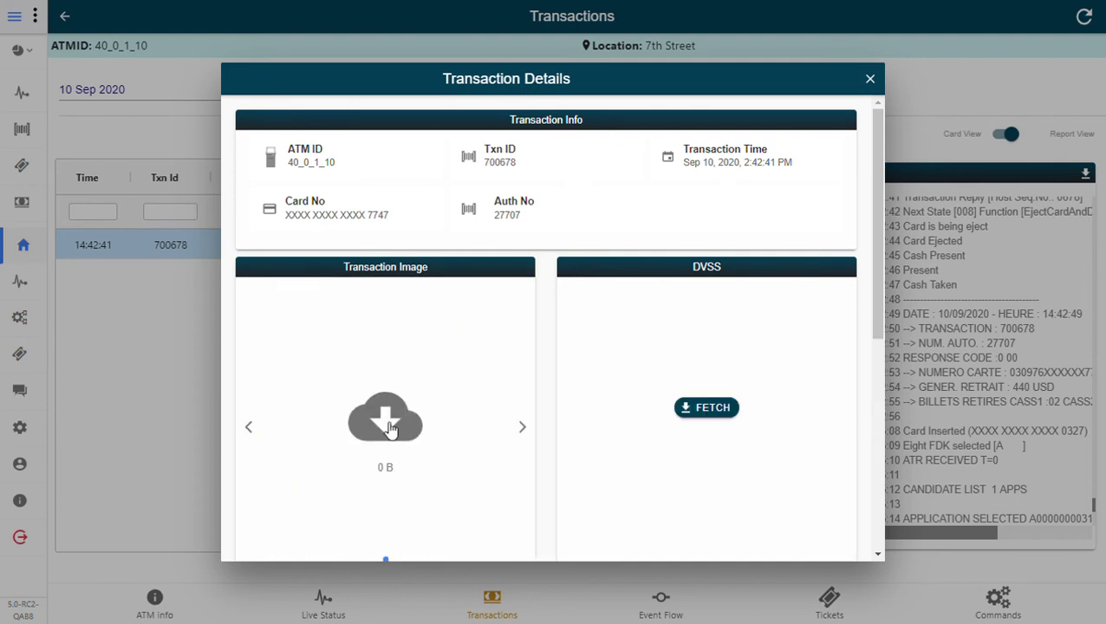
click(389, 427)
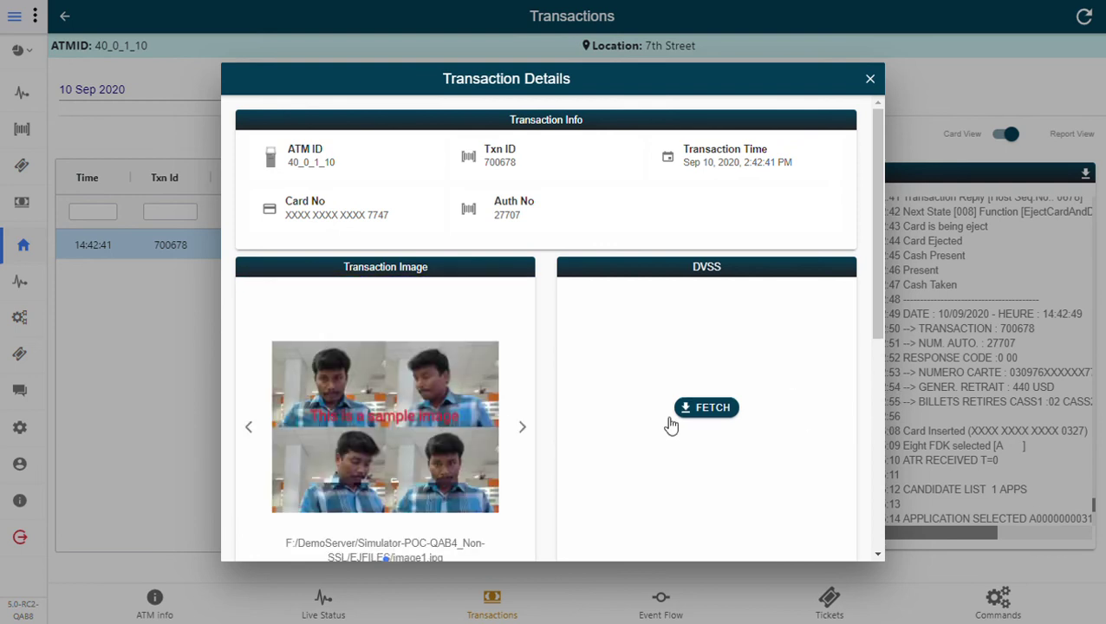
click(713, 420)
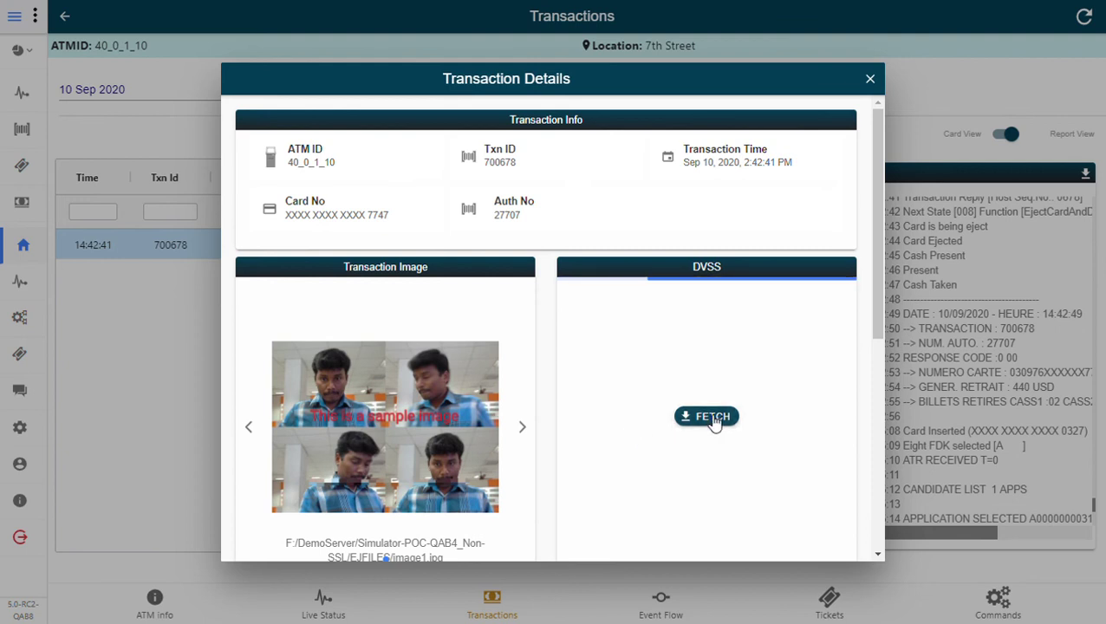
click(713, 420)
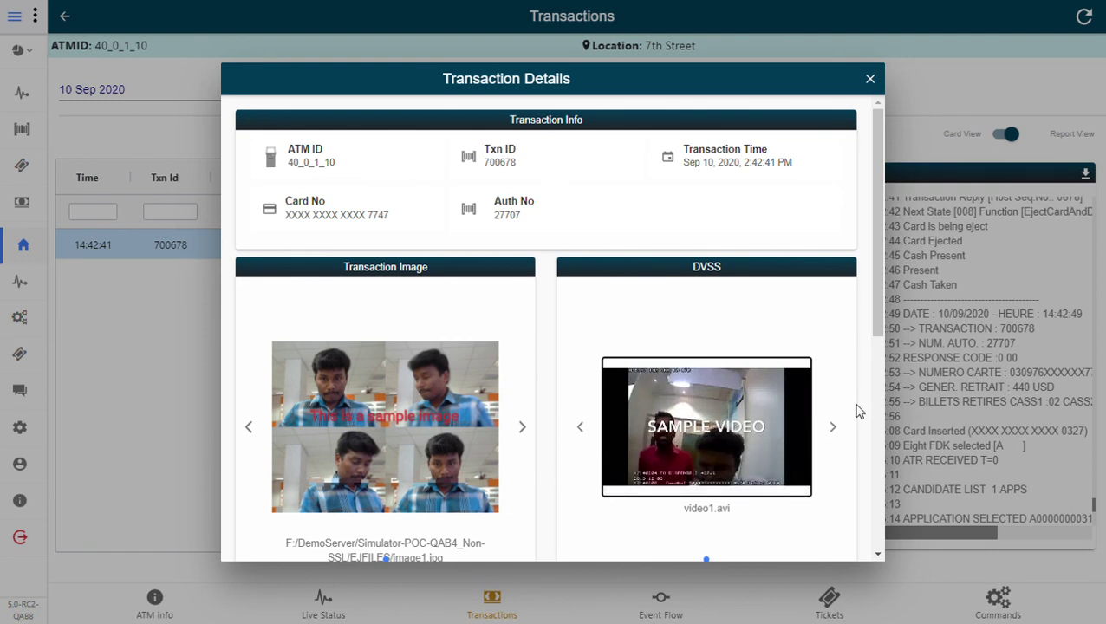
Review the journal and the DVSS video in full screen, and close the transaction details.
click(876, 431)
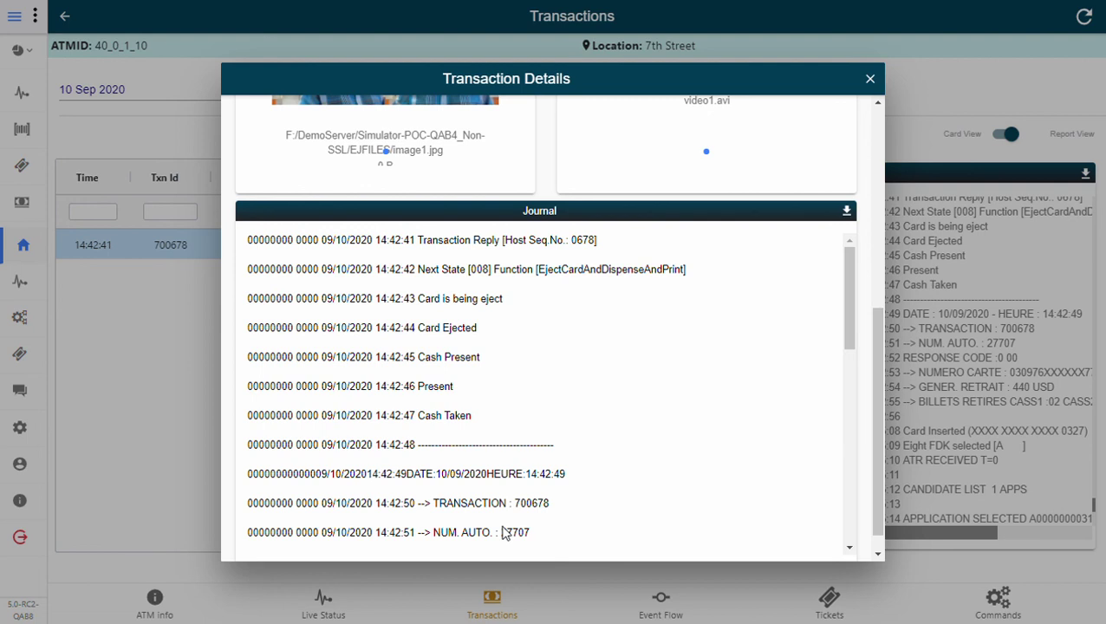
click(876, 167)
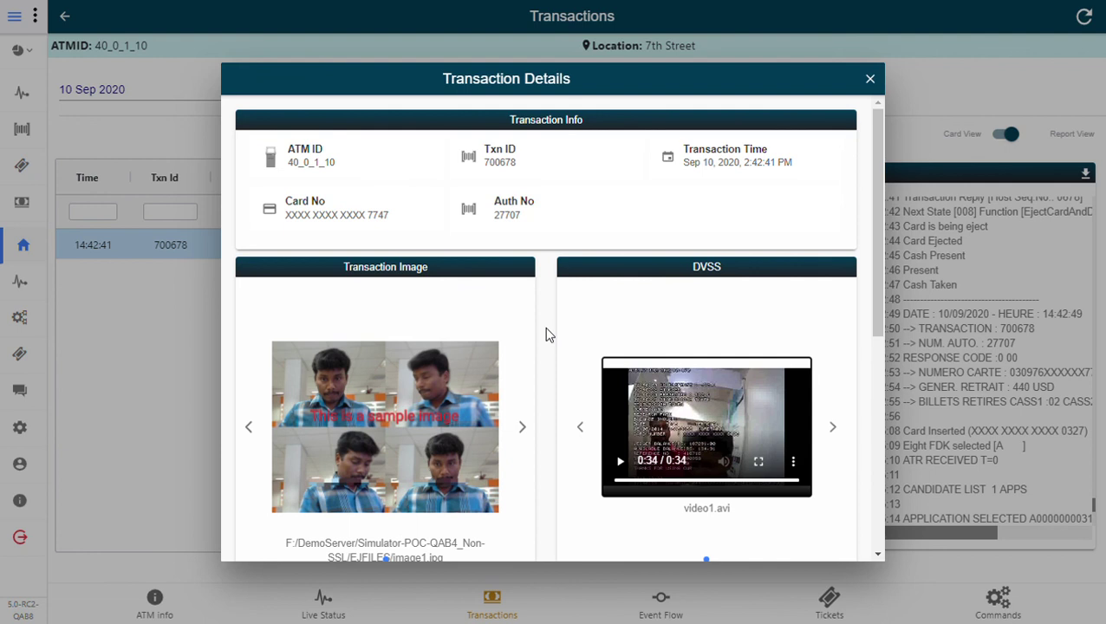
click(878, 495)
click(759, 463)
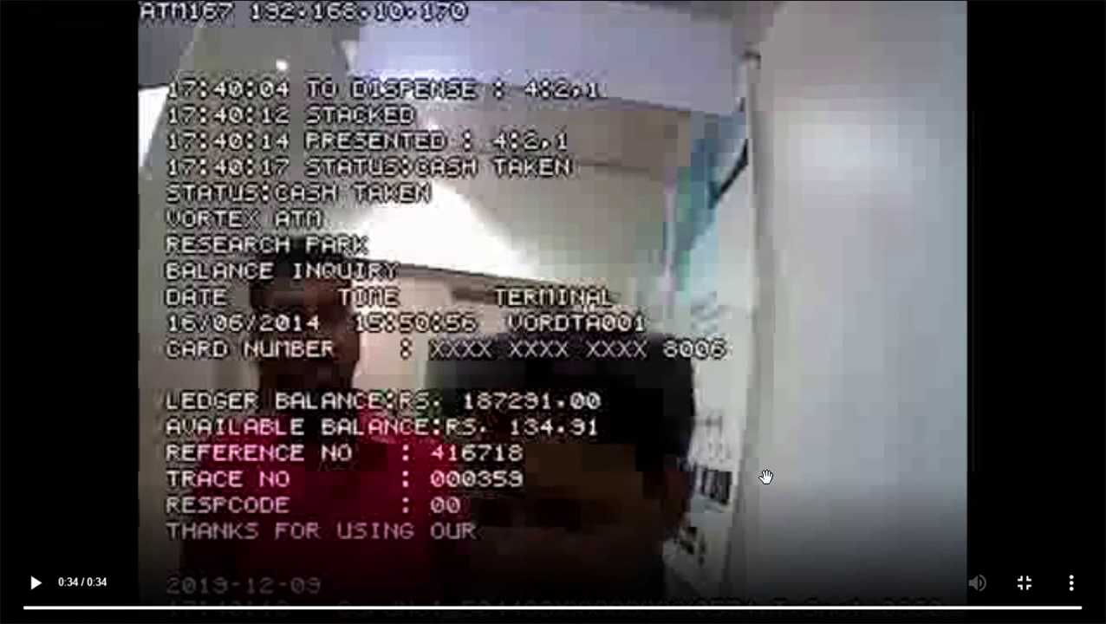
key(Escape)
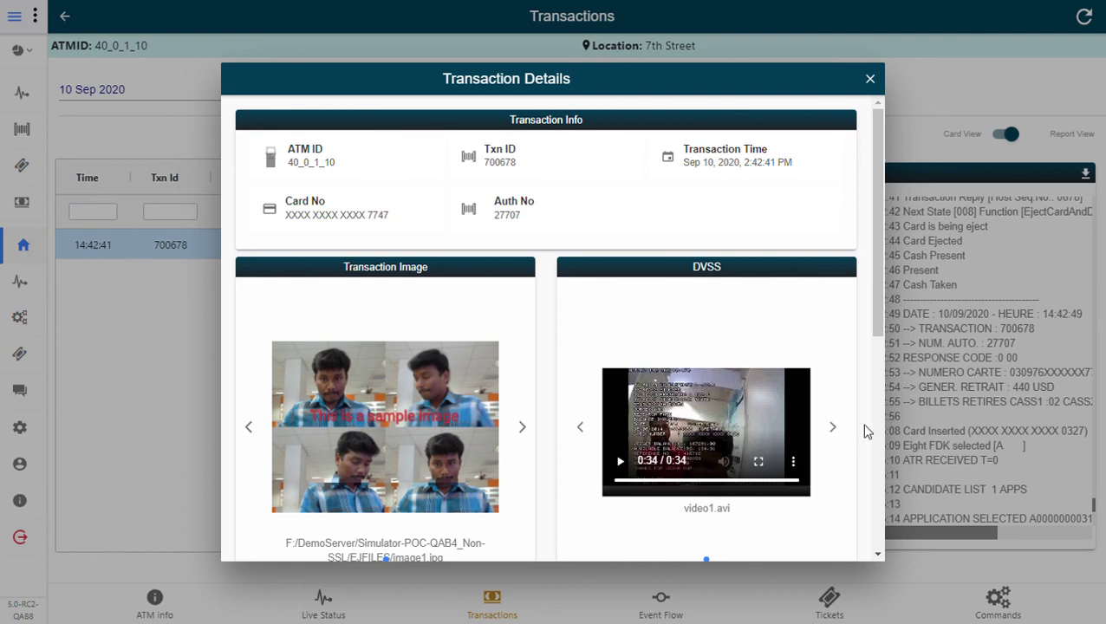
click(870, 80)
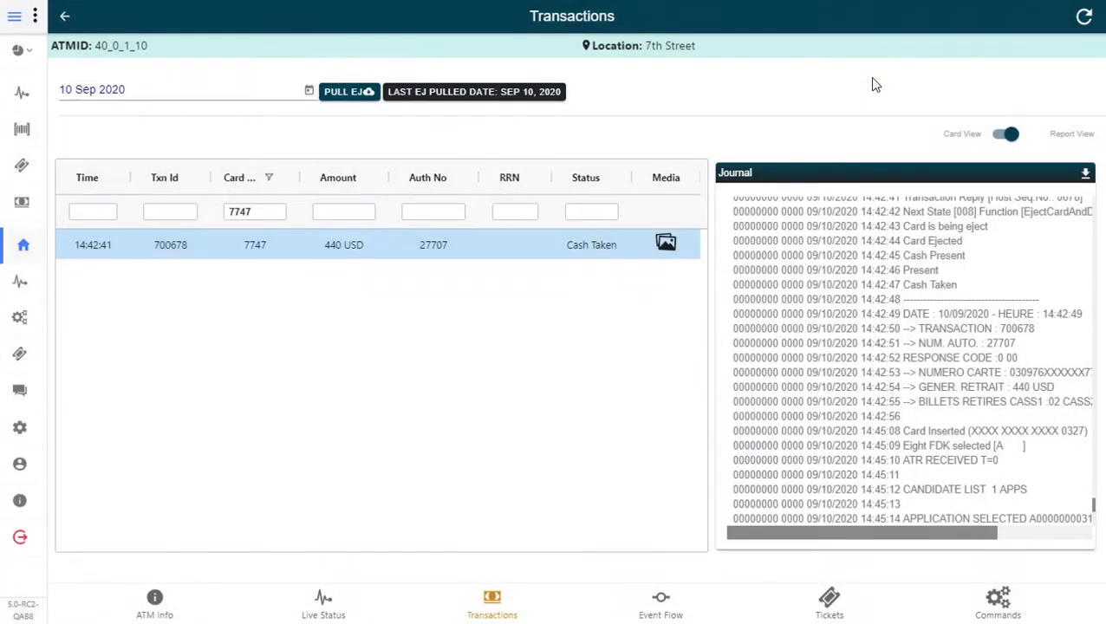
Clear the card number filter from the transactions list.
click(271, 222)
double_click(271, 222)
key(BackSpace)
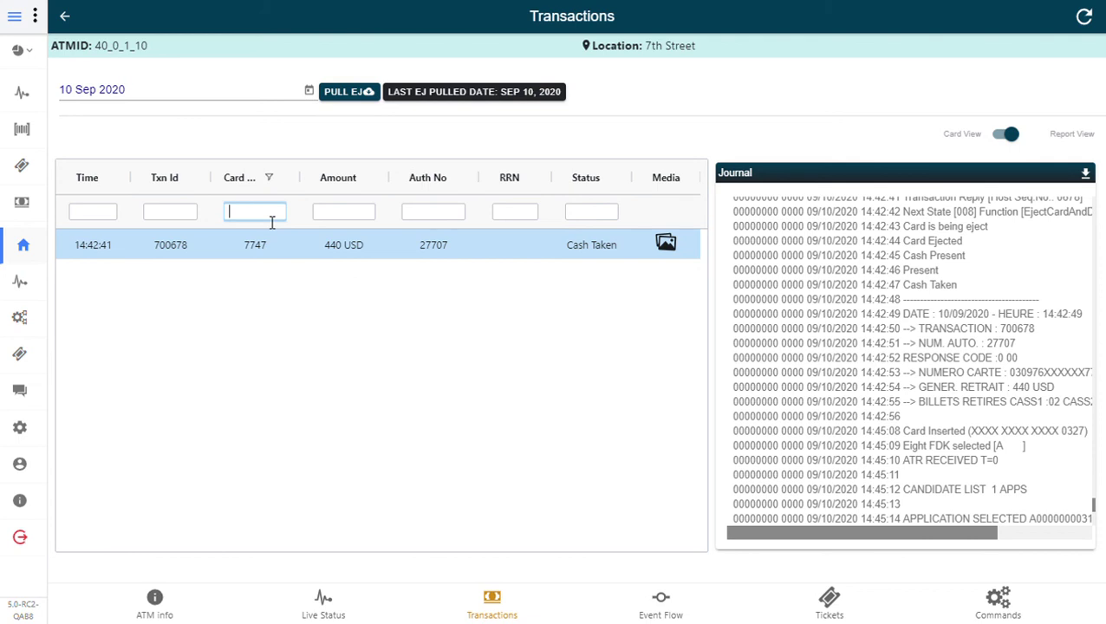